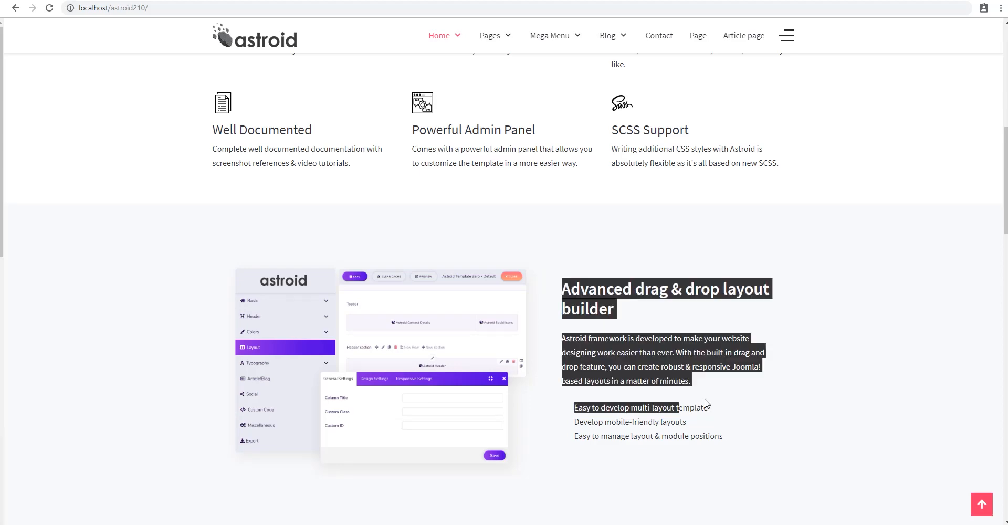
# Highlight the 'Why Choose Astroid' heading and its subtitle line on the front-end page
pyautogui.click(682, 418)
pyautogui.scroll(1, 625, 367)
pyautogui.scroll(1, 625, 366)
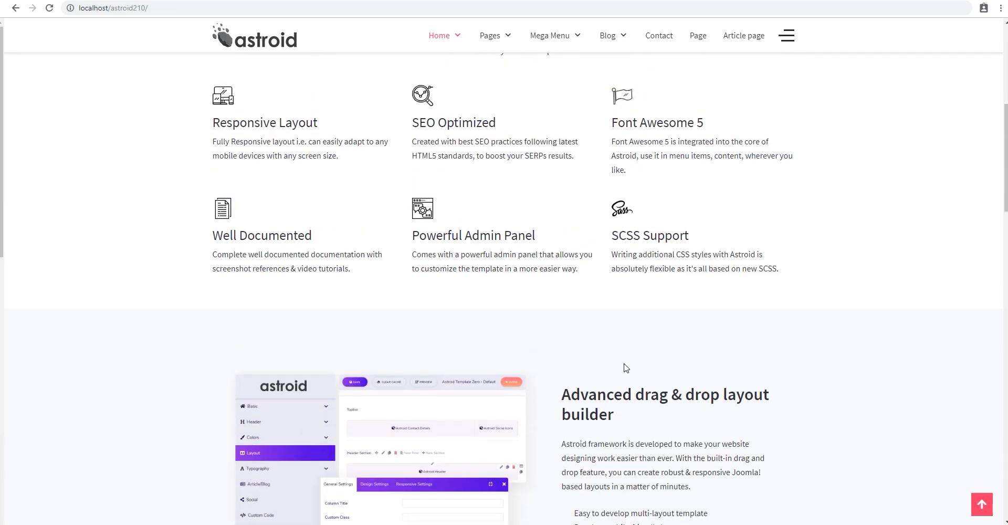
pyautogui.scroll(2, 625, 367)
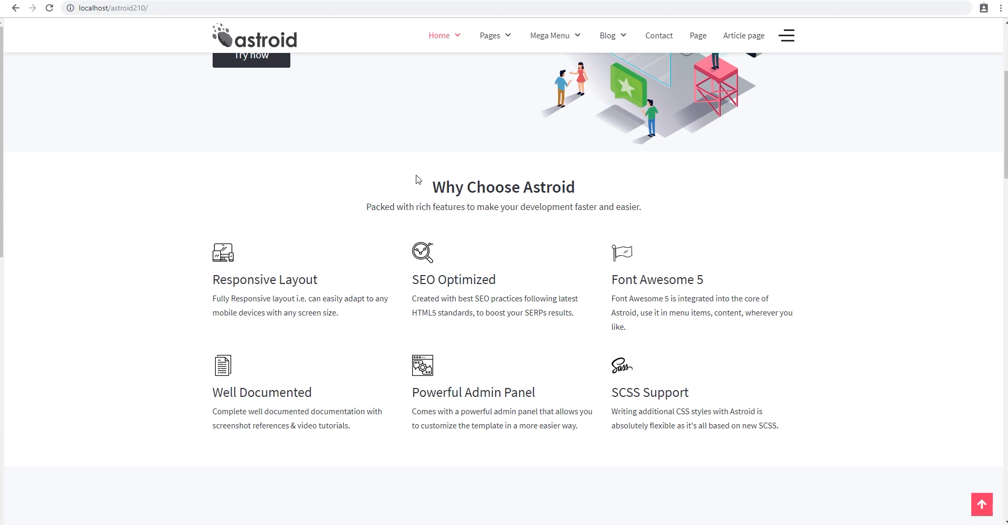
pyautogui.moveTo(417, 179); pyautogui.dragTo(669, 232)
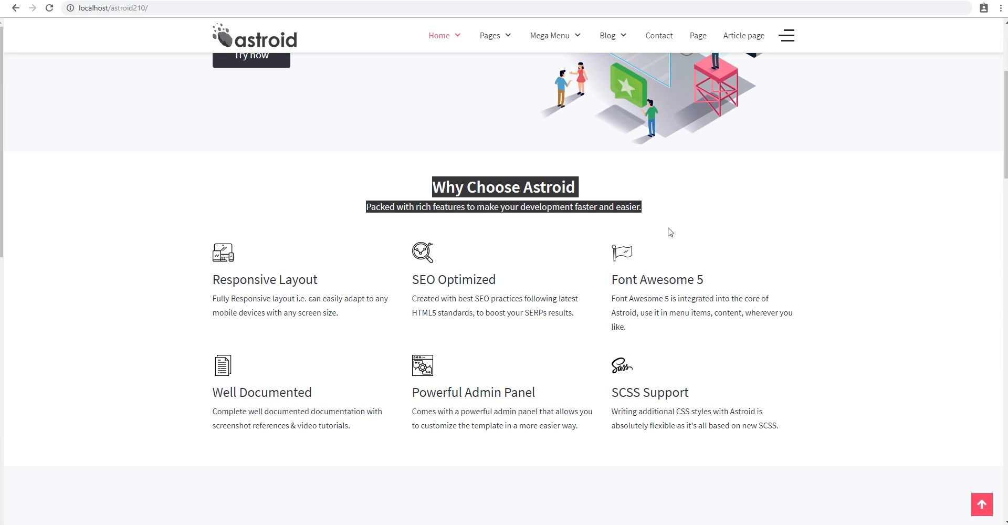
pyautogui.click(661, 251)
pyautogui.tripleClick(410, 186)
pyautogui.moveTo(355, 208); pyautogui.dragTo(644, 212)
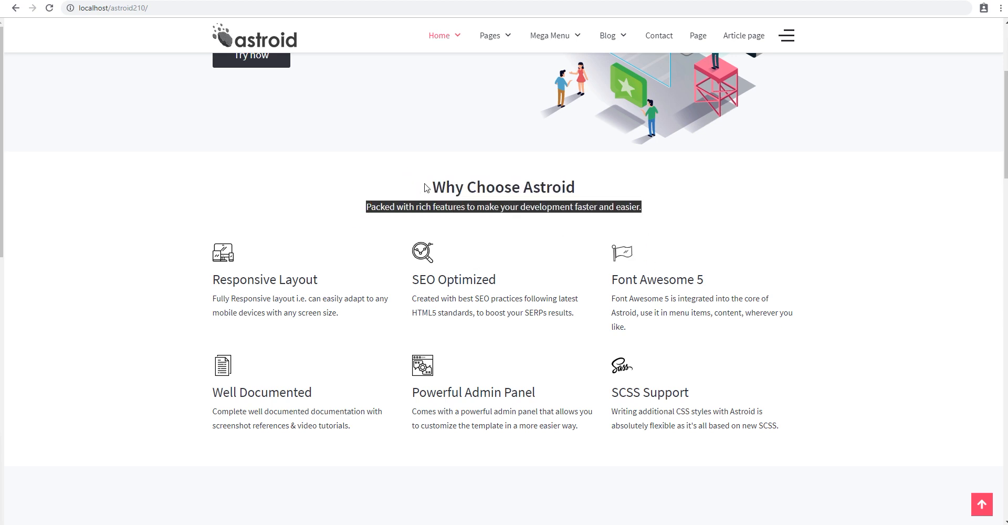
# Compare the 'Advanced drag & drop' front-end heading, then edit its module from the site module list
pyautogui.hotkey('ctrl', 'Tab')
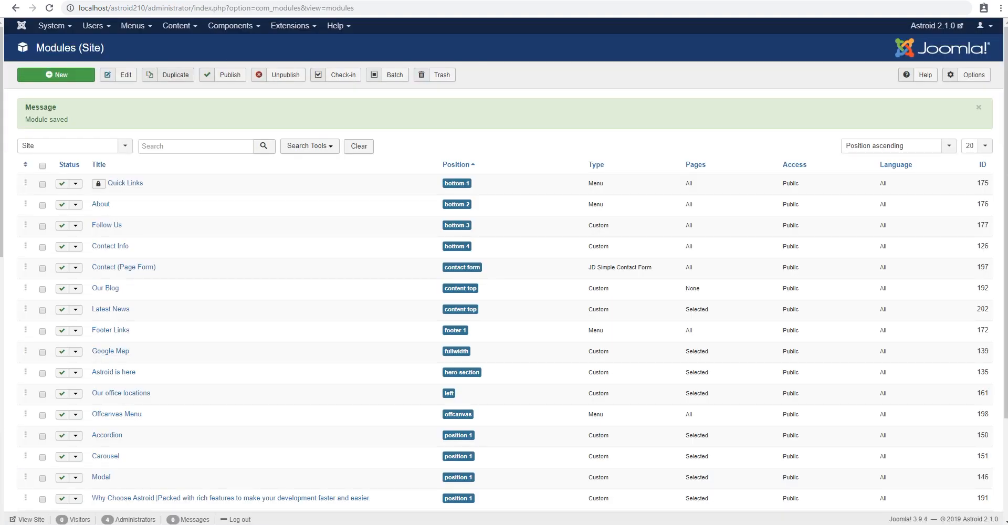
pyautogui.hotkey('ctrl', 'Tab')
pyautogui.click(577, 236)
pyautogui.scroll(-5, 571, 213)
pyautogui.tripleClick(566, 189)
pyautogui.click(618, 207)
pyautogui.hotkey('ctrl', 'Tab')
pyautogui.scroll(-1, 379, 286)
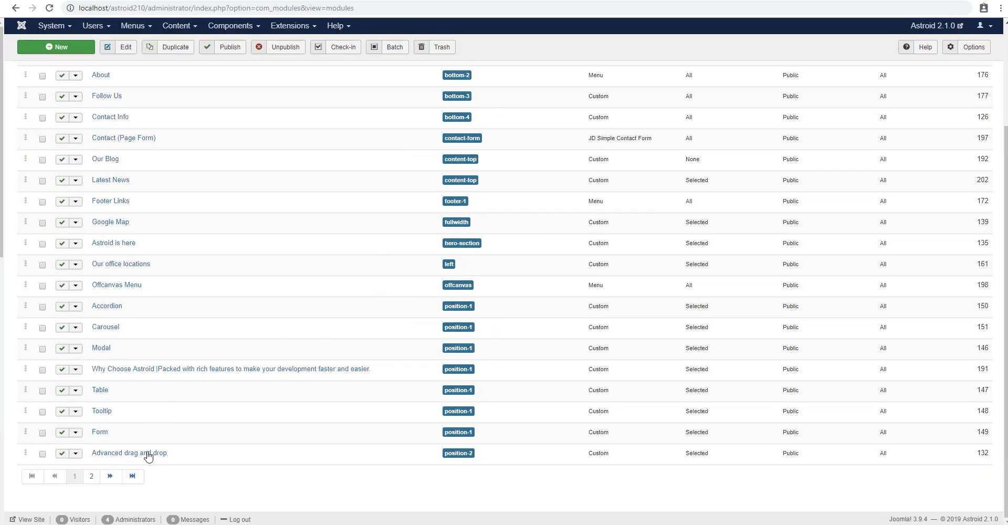
pyautogui.click(130, 453)
# Set Show Title to Show and extend the title to 'Advanced drag and drop | Sub heading goes here'
pyautogui.hotkey('ctrl', 'Tab')
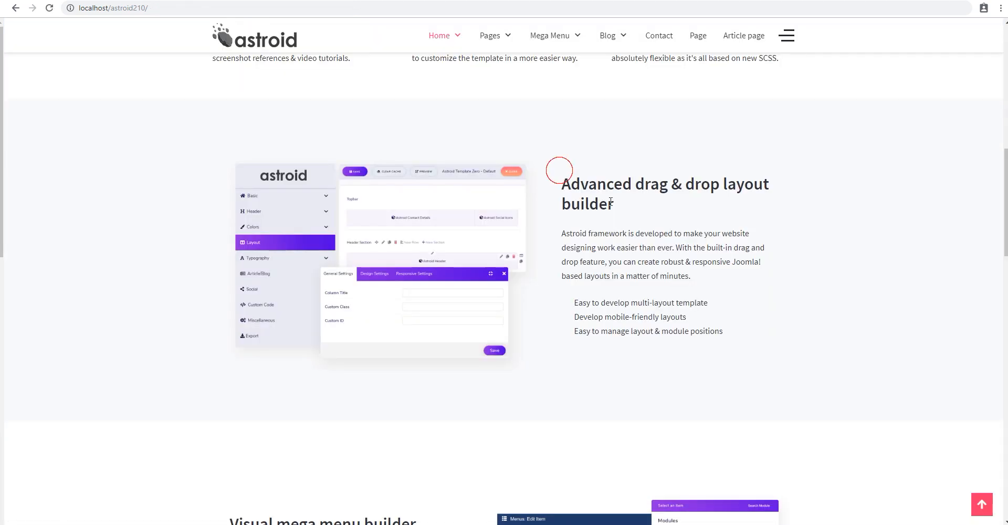
pyautogui.moveTo(559, 172); pyautogui.dragTo(628, 206)
pyautogui.click(629, 212)
pyautogui.hotkey('ctrl', 'Tab')
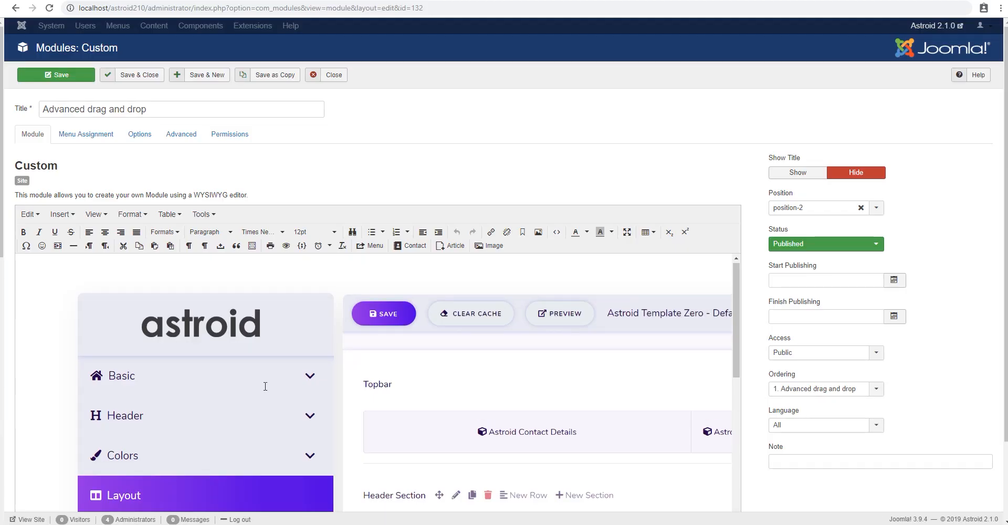
pyautogui.scroll(-5, 66, 478)
pyautogui.moveTo(66, 478); pyautogui.dragTo(140, 478)
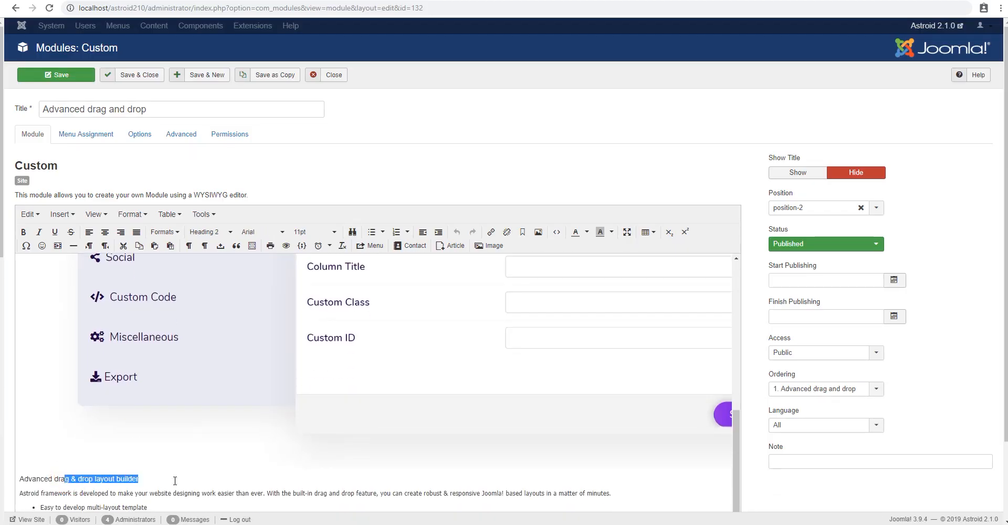
pyautogui.click(791, 173)
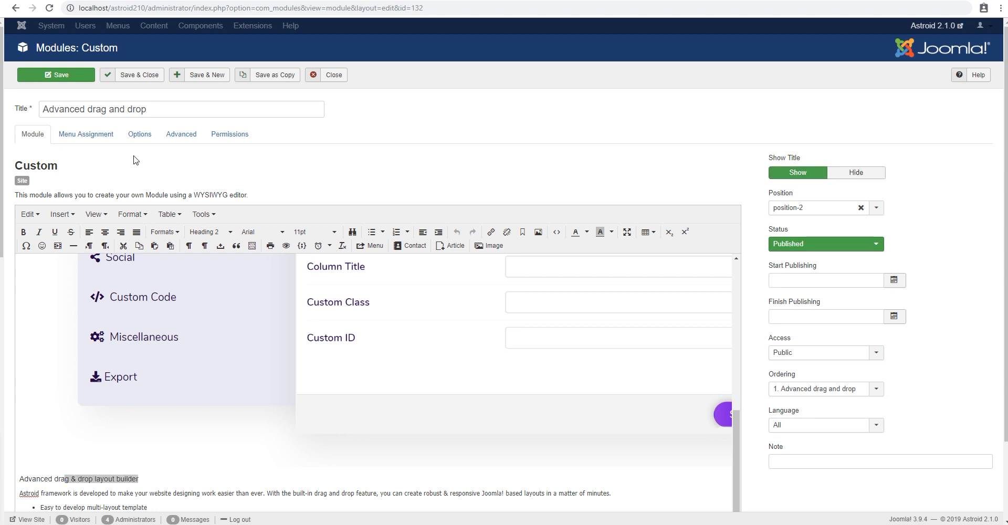
pyautogui.click(175, 115)
pyautogui.write('|')
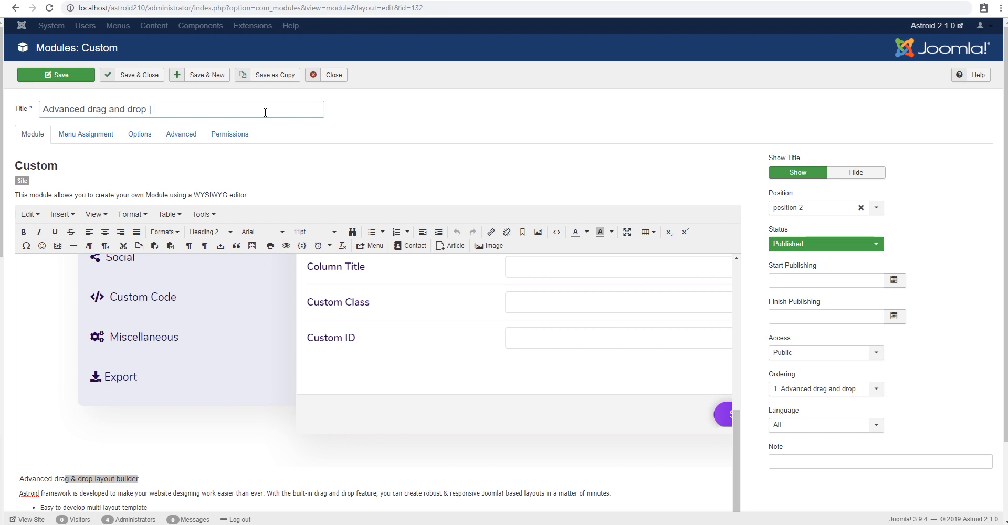
pyautogui.write('Sub heading goes ')
pyautogui.write('here')
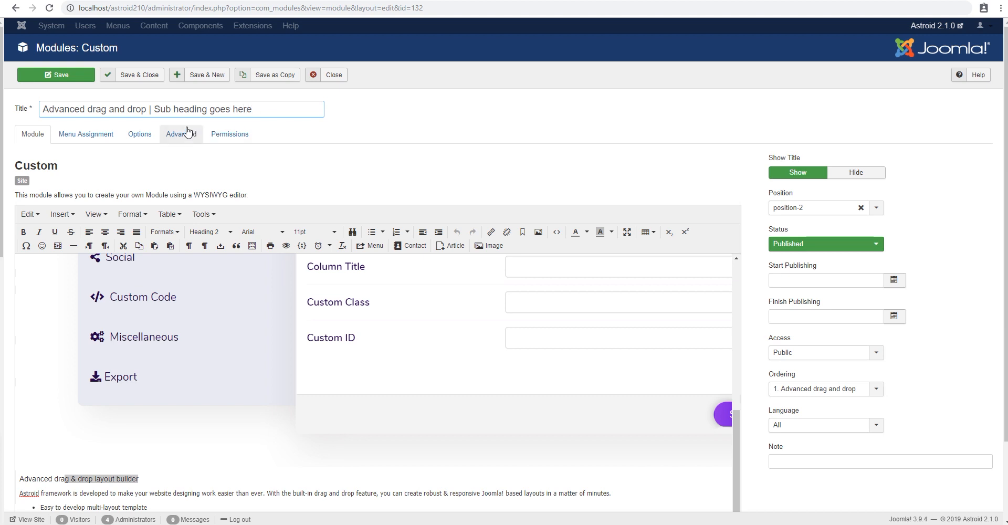
# Choose the split_title module style, save, and check the heading and subheading on the site
pyautogui.click(183, 132)
pyautogui.click(183, 375)
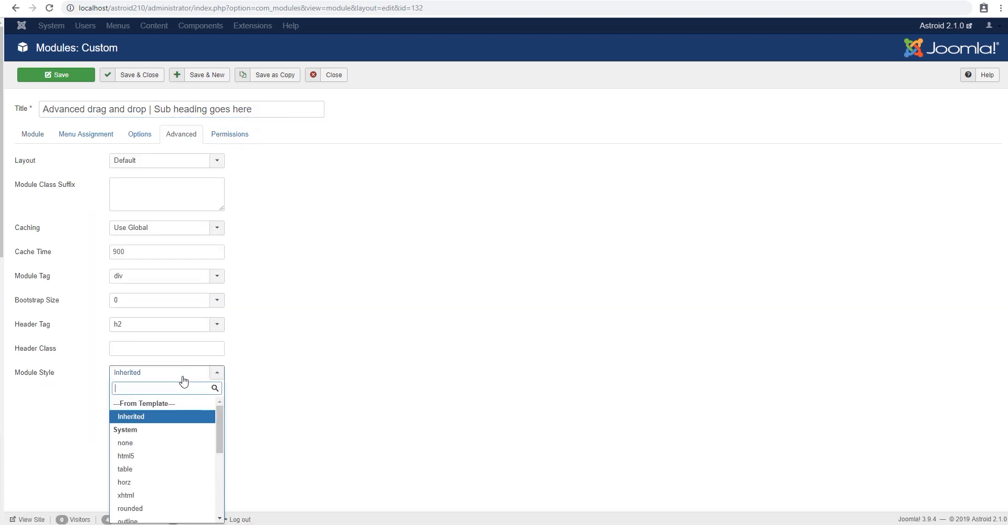
pyautogui.scroll(-3, 165, 440)
pyautogui.scroll(-1, 176, 458)
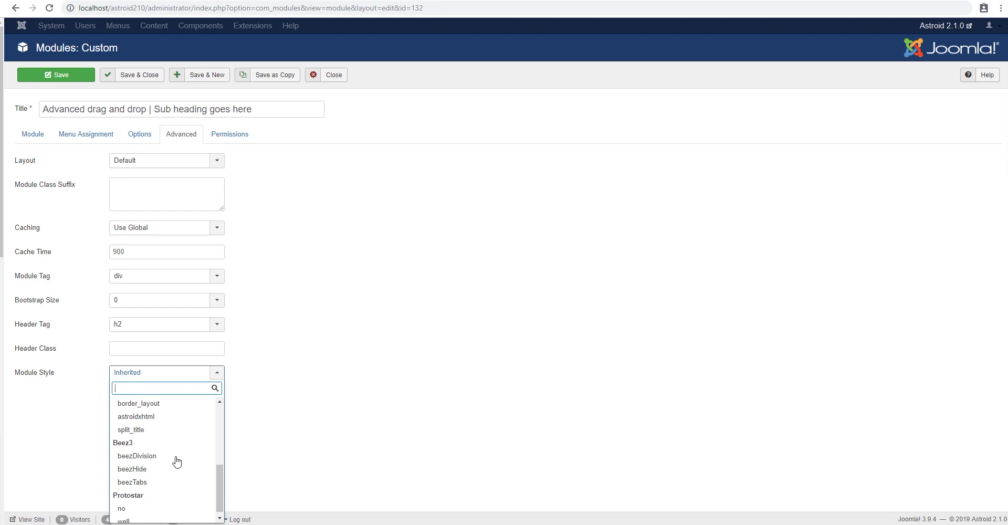
pyautogui.click(145, 431)
pyautogui.click(59, 75)
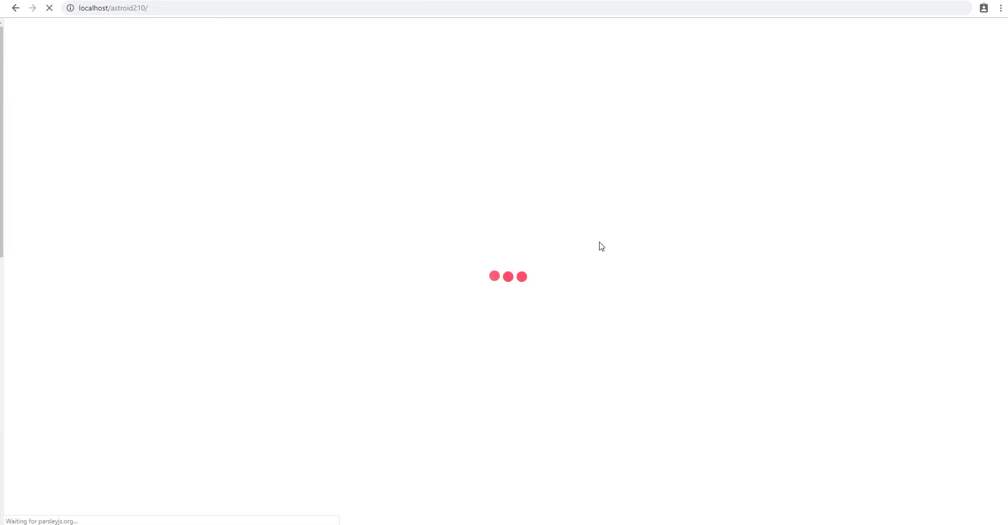
pyautogui.moveTo(207, 131); pyautogui.dragTo(470, 146)
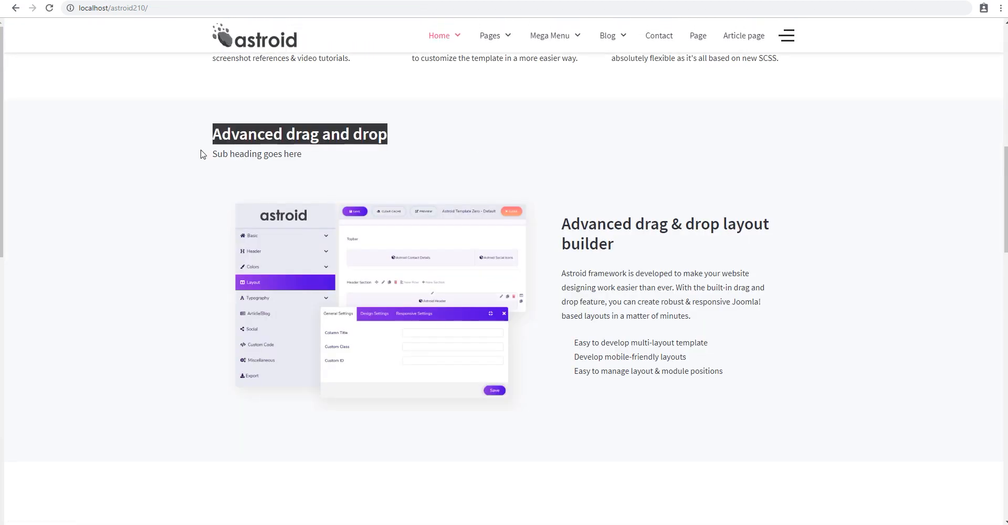
pyautogui.moveTo(204, 155); pyautogui.dragTo(322, 167)
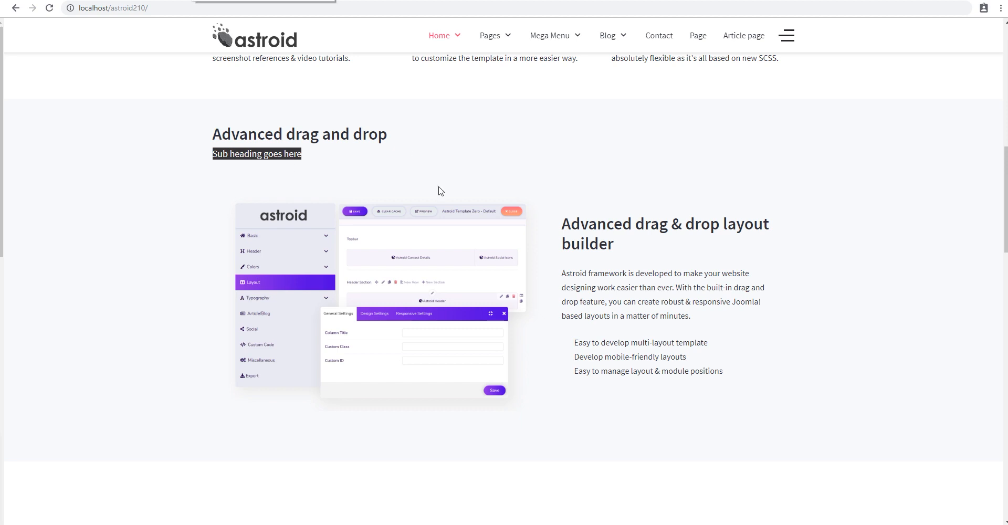
pyautogui.scroll(3, 438, 194)
pyautogui.scroll(2, 439, 219)
# Set the module's Header Class to text-center and save the module
pyautogui.hotkey('alt', 'Tab')
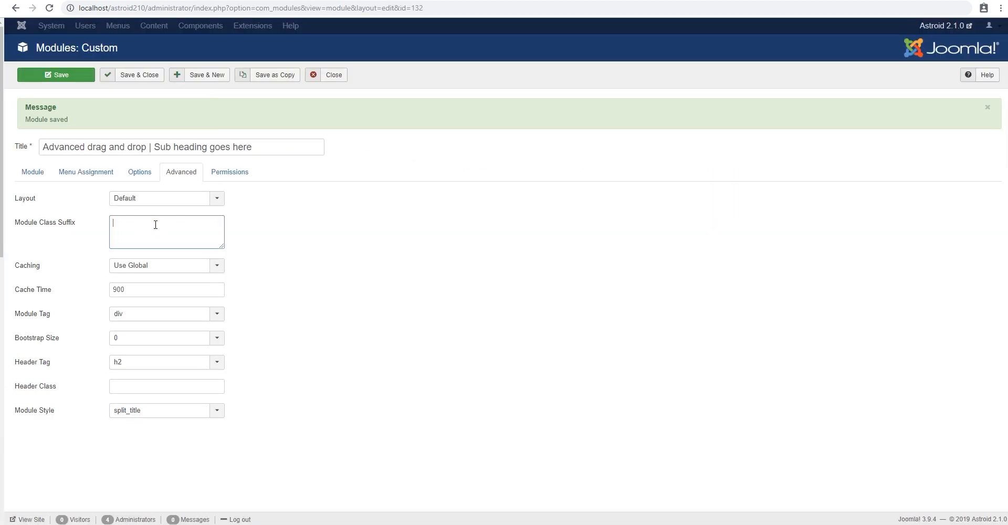
pyautogui.moveTo(35, 386)
pyautogui.click(213, 385)
pyautogui.write('text-center')
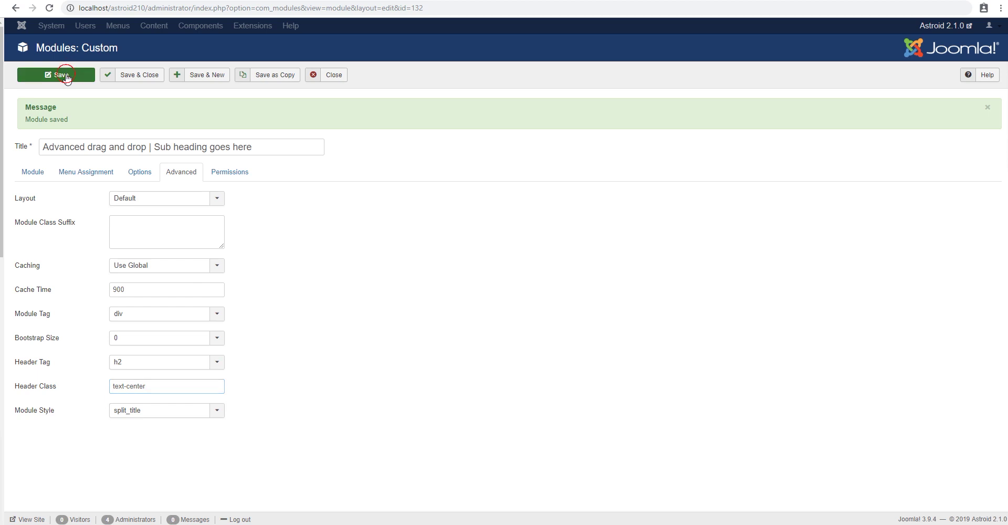
pyautogui.click(67, 75)
# Reload the front-end page to see the centered heading with its subheading below
pyautogui.hotkey('ctrl', 'Tab')
pyautogui.press('F5')
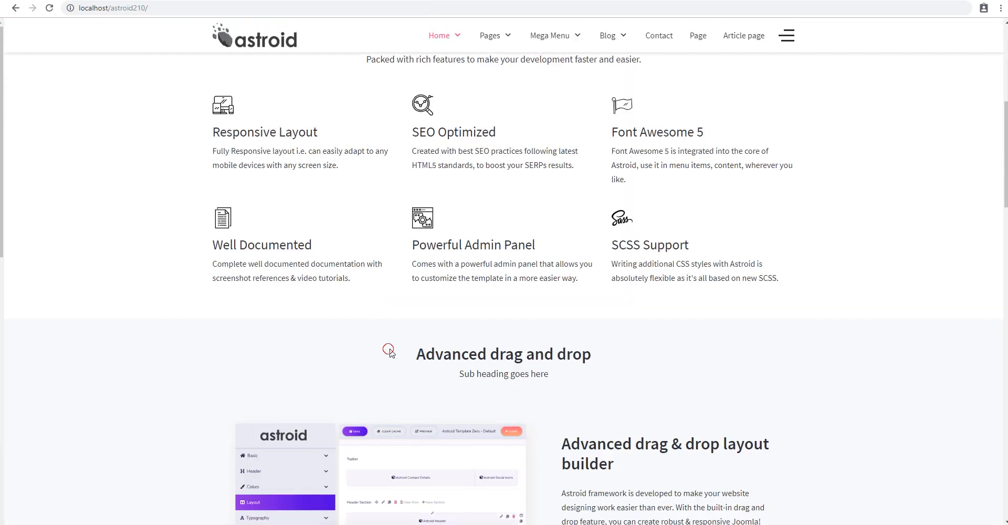